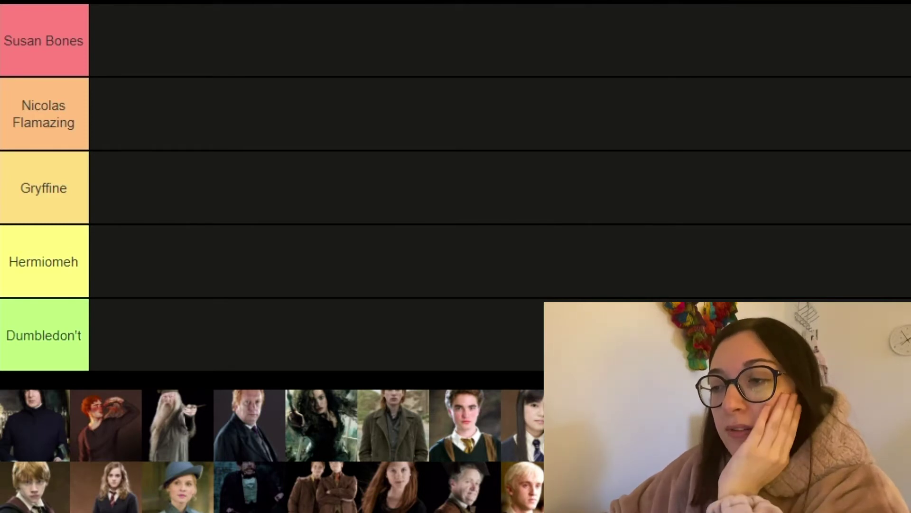
Rank the main trio: Harry in the Nicolas Flamazing tier, Ron in Gryffine and Hermione in Susan Bones.
{"action": "left_click_drag", "start_coordinate": [550, 354], "coordinate": [247, 194]}
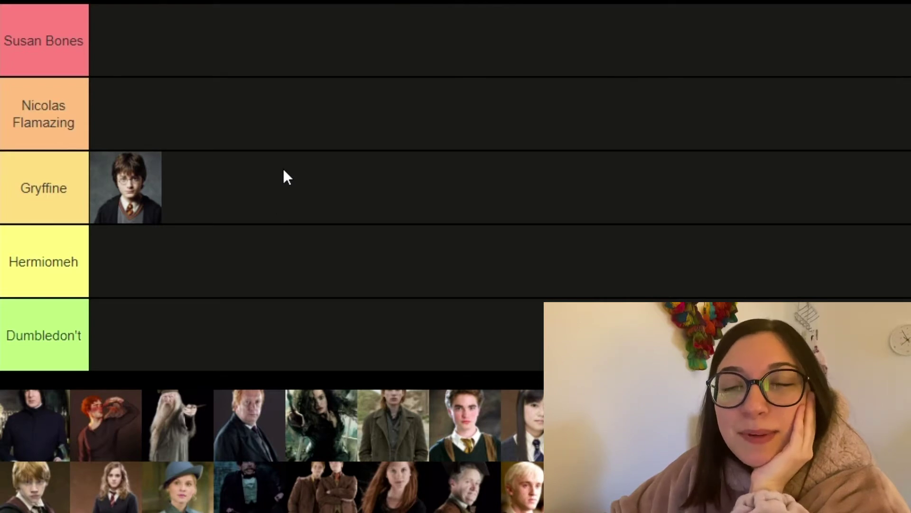
{"action": "left_click_drag", "start_coordinate": [159, 183], "coordinate": [155, 114]}
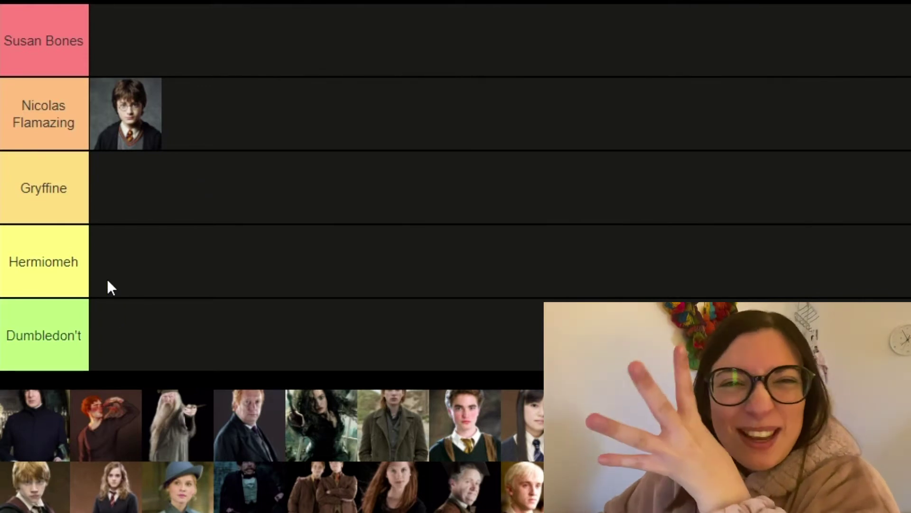
{"action": "left_click_drag", "start_coordinate": [38, 504], "coordinate": [245, 191]}
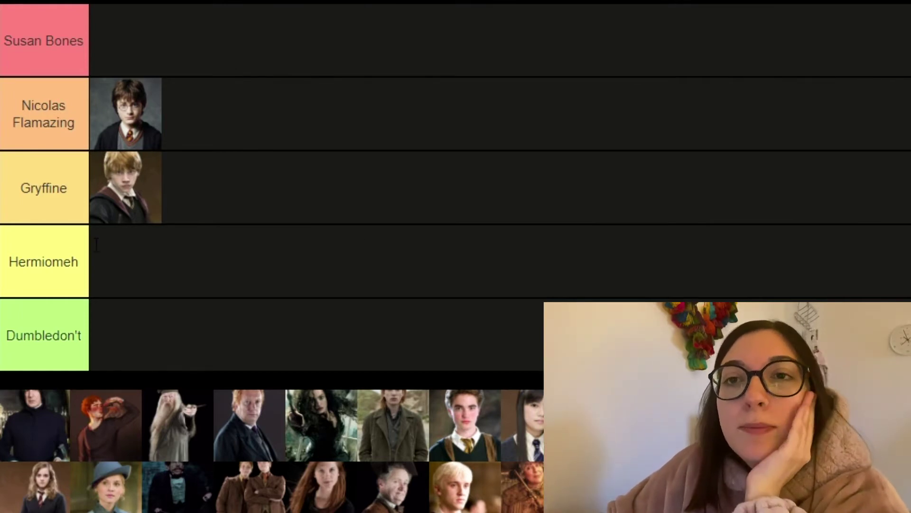
{"action": "mouse_move", "coordinate": [138, 204]}
{"action": "left_mouse_down"}
{"action": "mouse_move", "coordinate": [148, 203]}
{"action": "mouse_move", "coordinate": [147, 292]}
{"action": "mouse_move", "coordinate": [146, 202]}
{"action": "mouse_move", "coordinate": [136, 205]}
{"action": "left_mouse_up"}
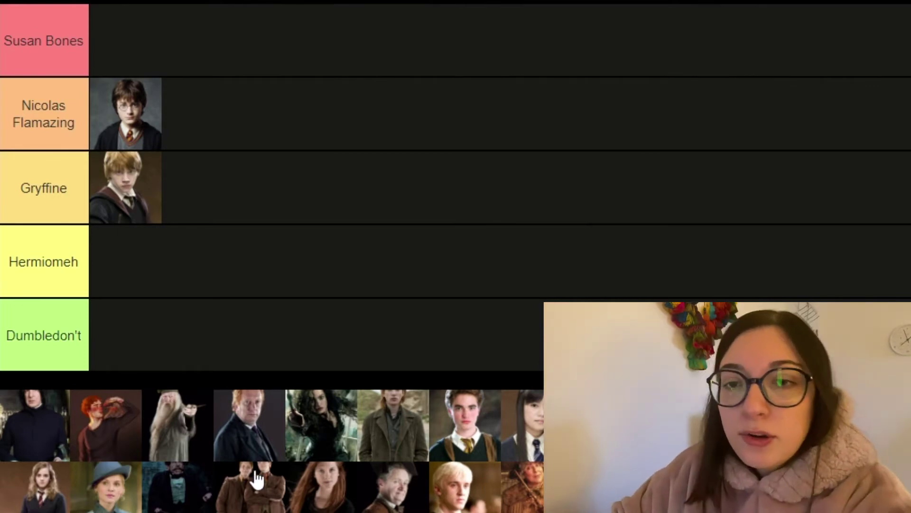
{"action": "left_click_drag", "start_coordinate": [32, 498], "coordinate": [135, 22]}
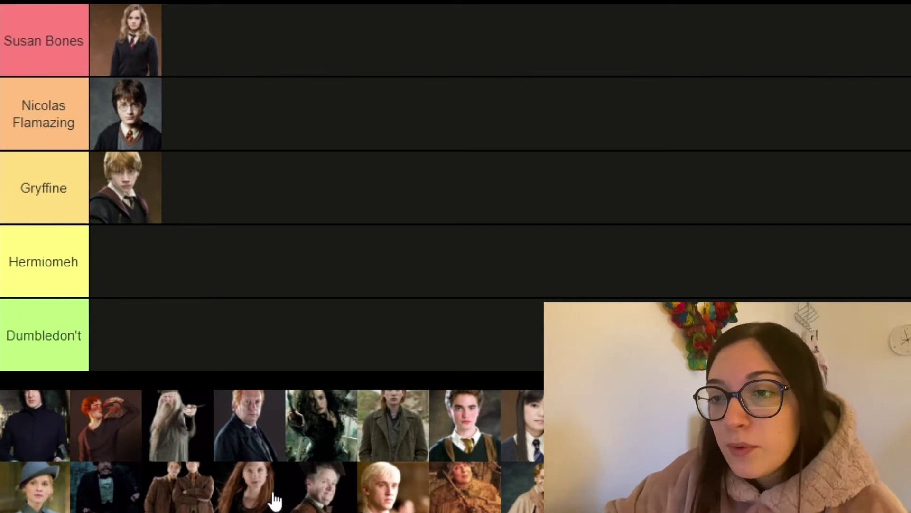
Place Ginny in the Gryffine tier, and Luna and Neville in the Susan Bones tier.
{"action": "left_click_drag", "start_coordinate": [275, 499], "coordinate": [292, 194]}
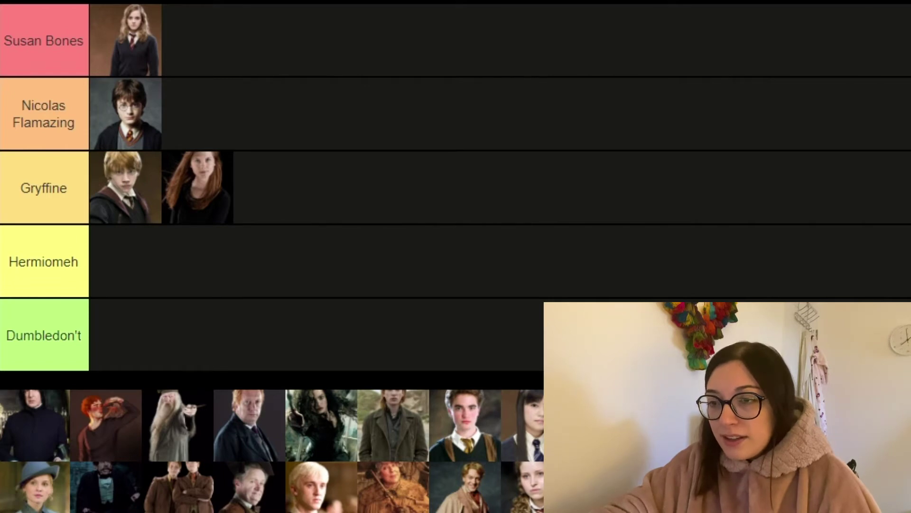
{"action": "left_click_drag", "start_coordinate": [579, 475], "coordinate": [260, 30]}
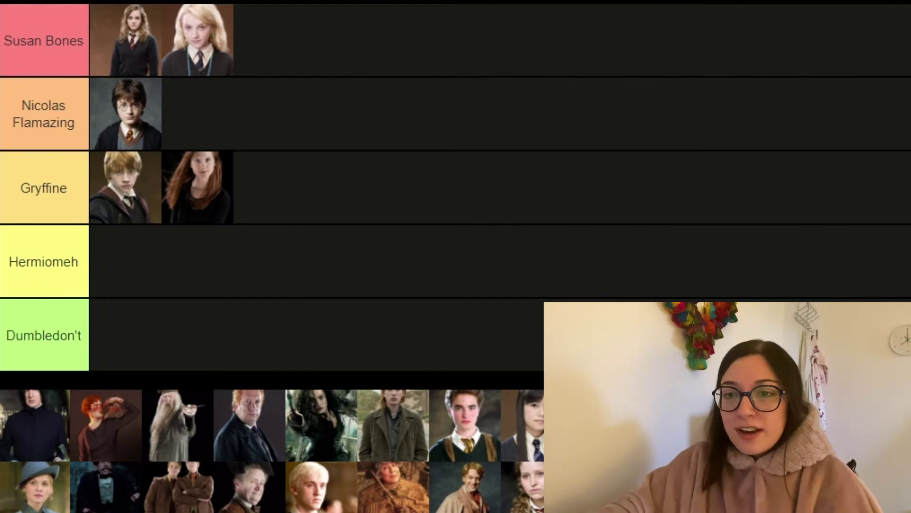
{"action": "left_click_drag", "start_coordinate": [318, 508], "coordinate": [300, 211]}
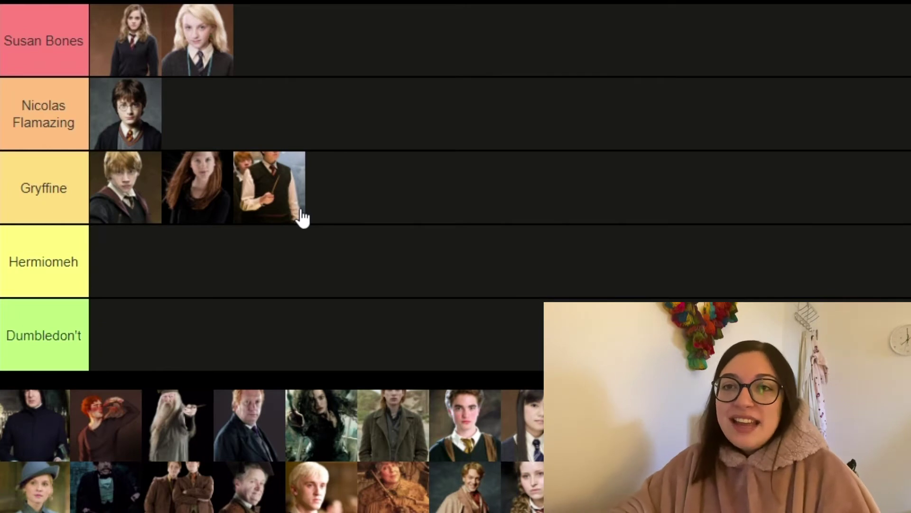
{"action": "left_click_drag", "start_coordinate": [302, 217], "coordinate": [305, 67]}
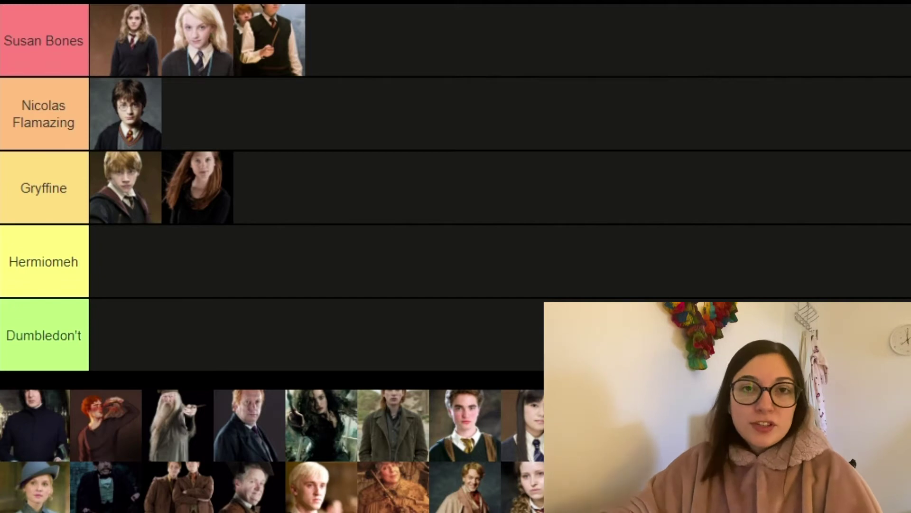
Place Draco and Hagrid in the Nicolas Flamazing tier and Dumbledore in the Hermiomeh tier.
{"action": "left_click_drag", "start_coordinate": [339, 501], "coordinate": [335, 190]}
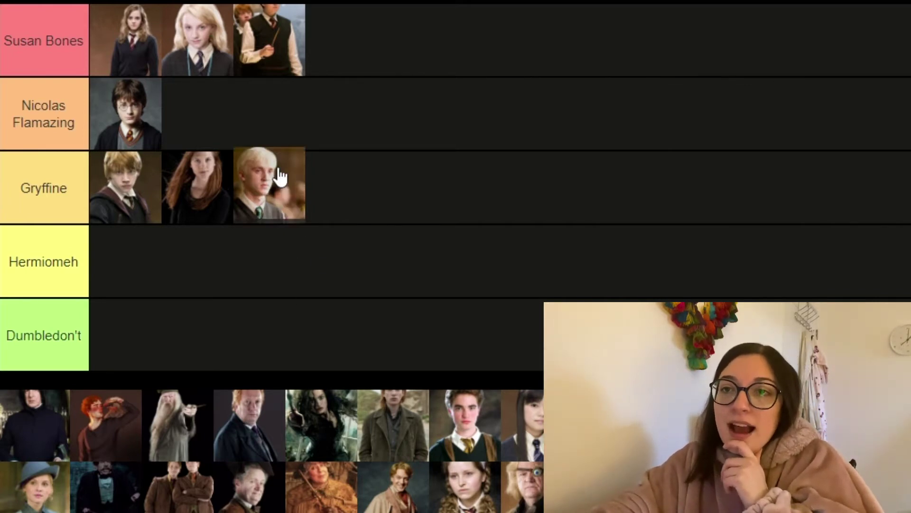
{"action": "left_click_drag", "start_coordinate": [278, 172], "coordinate": [243, 122]}
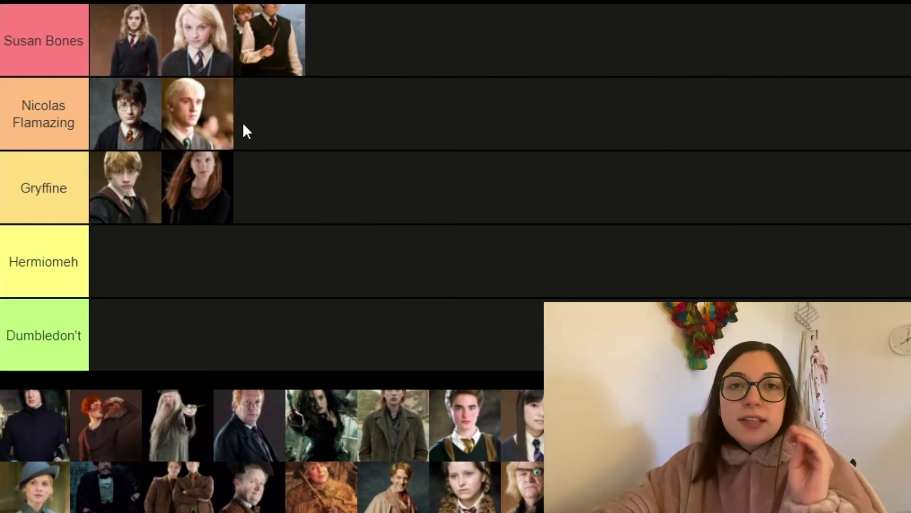
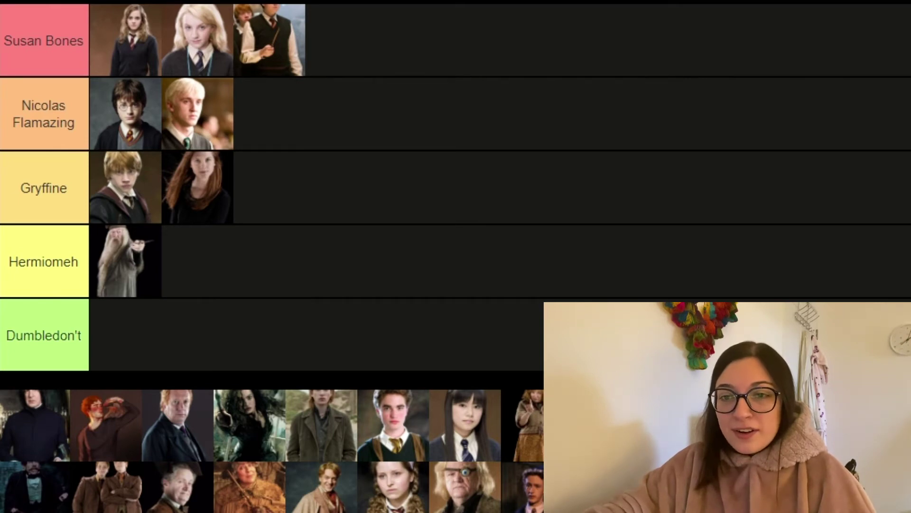
{"action": "left_click_drag", "start_coordinate": [596, 434], "coordinate": [281, 119]}
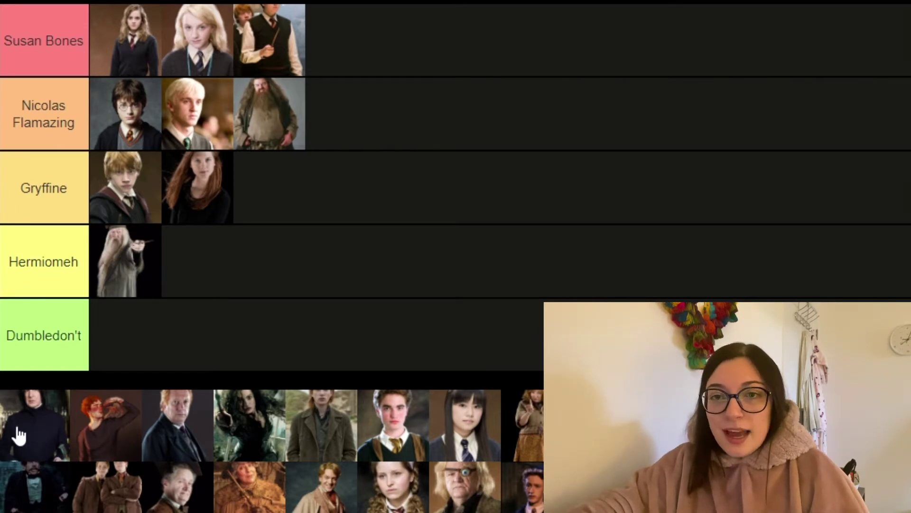
Rank three professors: Snape in Gryffine, Sprout in Nicolas Flamazing and McGonagall in Susan Bones.
{"action": "left_click_drag", "start_coordinate": [26, 438], "coordinate": [291, 201]}
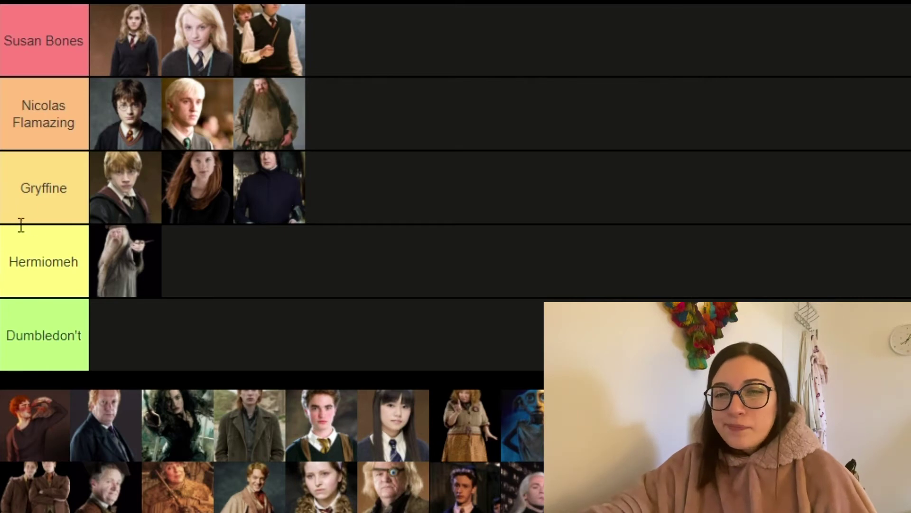
{"action": "left_click_drag", "start_coordinate": [152, 492], "coordinate": [337, 114]}
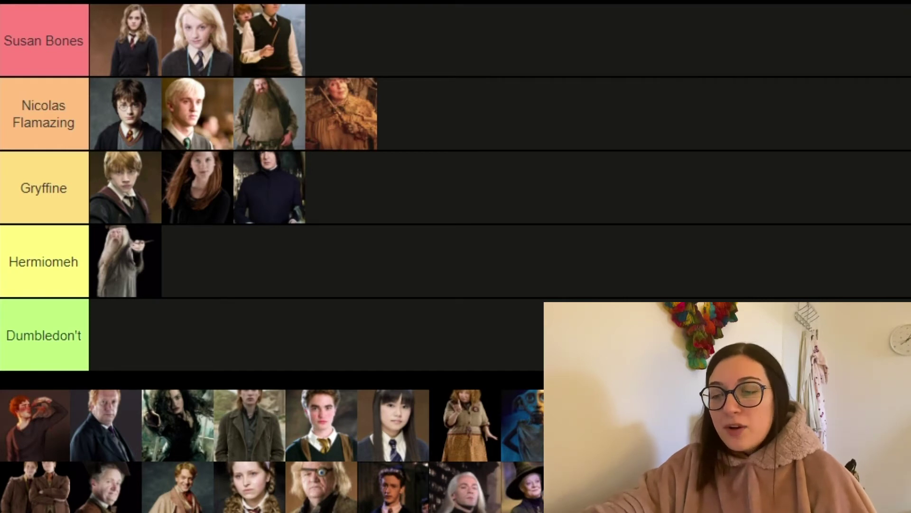
{"action": "left_click_drag", "start_coordinate": [522, 487], "coordinate": [353, 38]}
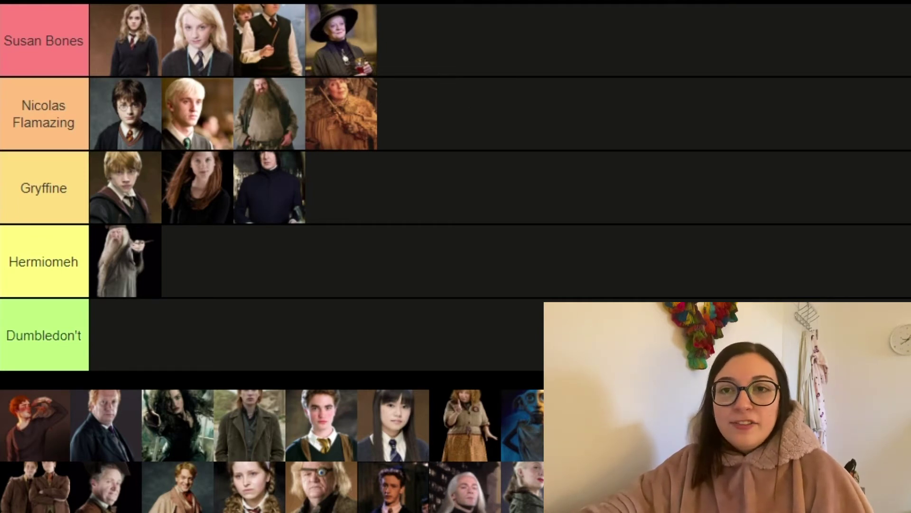
Place the dark-suited man with the teal waistcoat in Hermiomeh, and Trelawney and the Weasley twins in Gryffine.
{"action": "left_click_drag", "start_coordinate": [607, 425], "coordinate": [205, 275]}
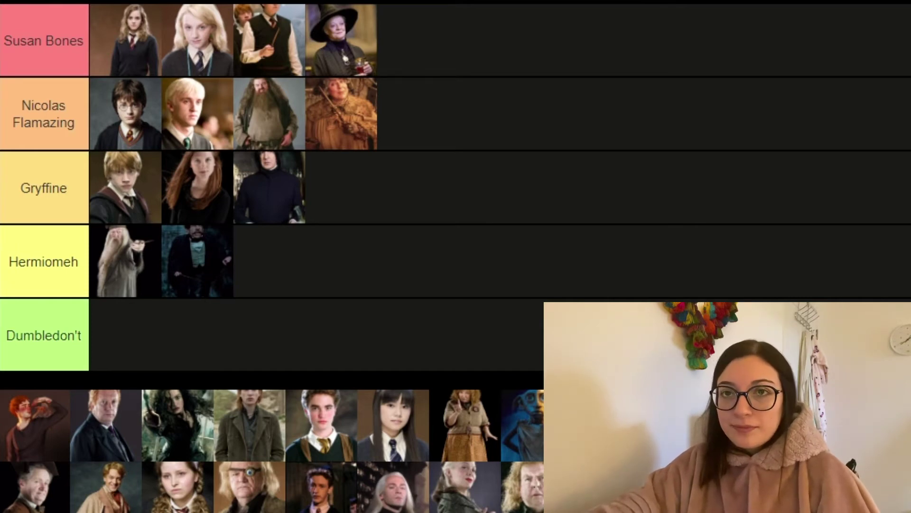
{"action": "left_click_drag", "start_coordinate": [612, 480], "coordinate": [363, 194]}
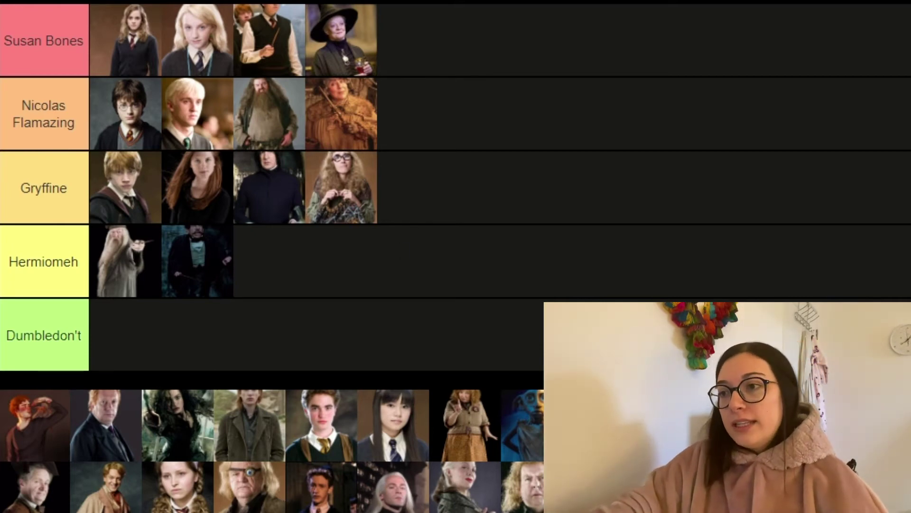
{"action": "left_click_drag", "start_coordinate": [854, 426], "coordinate": [616, 171]}
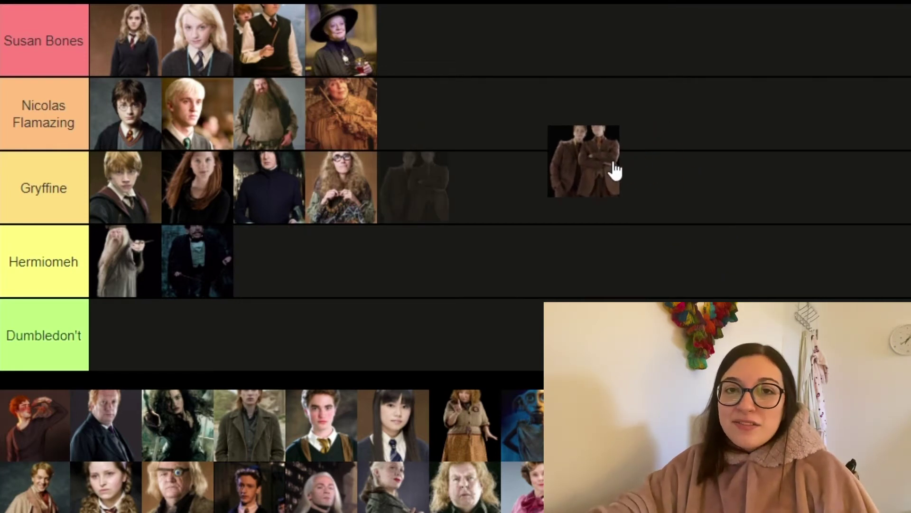
{"action": "left_click_drag", "start_coordinate": [616, 171], "coordinate": [455, 185]}
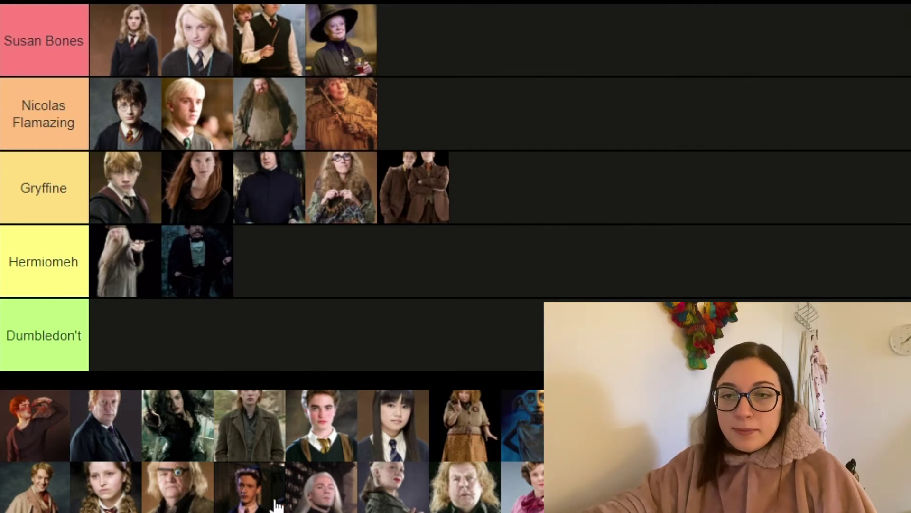
Rank the remaining Weasleys: Percy in Dumbledon't, Molly and Arthur in Nicolas Flamazing, and Bill and Charlie in Hermiomeh.
{"action": "left_click_drag", "start_coordinate": [278, 506], "coordinate": [145, 347]}
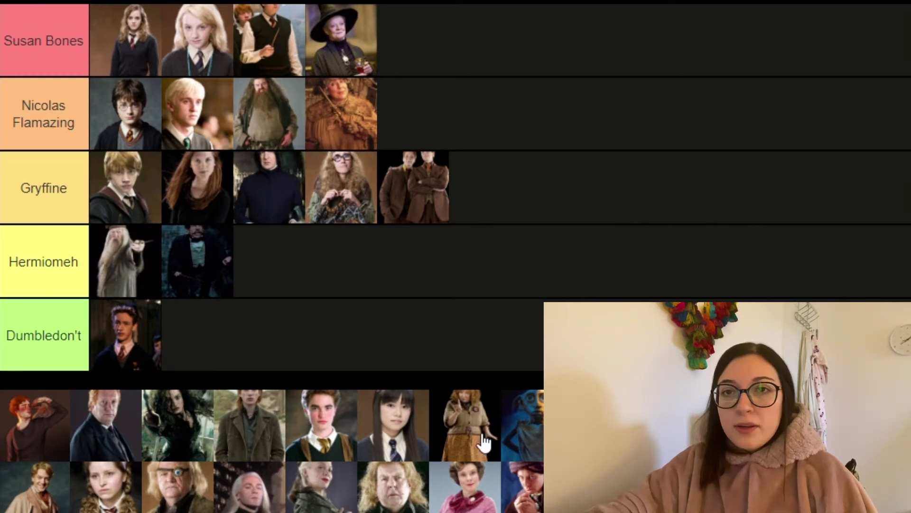
{"action": "left_click_drag", "start_coordinate": [480, 439], "coordinate": [529, 114]}
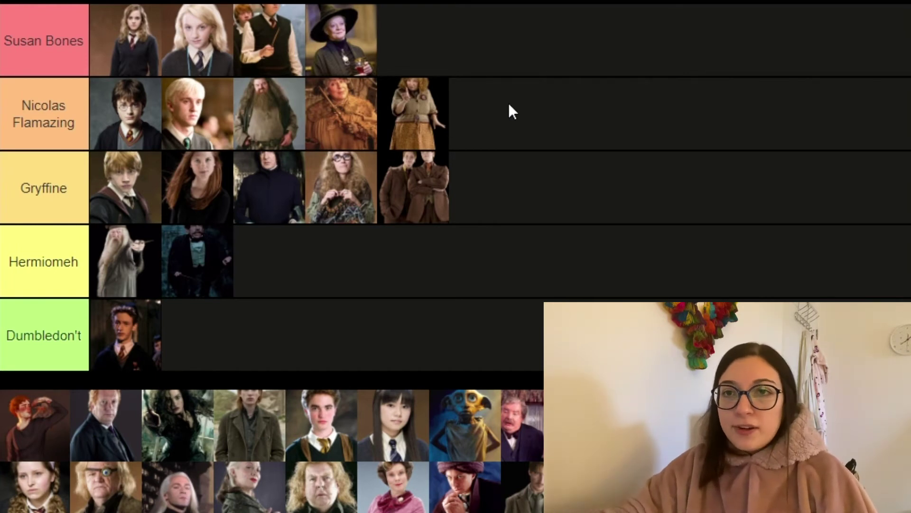
{"action": "left_click_drag", "start_coordinate": [122, 418], "coordinate": [513, 115]}
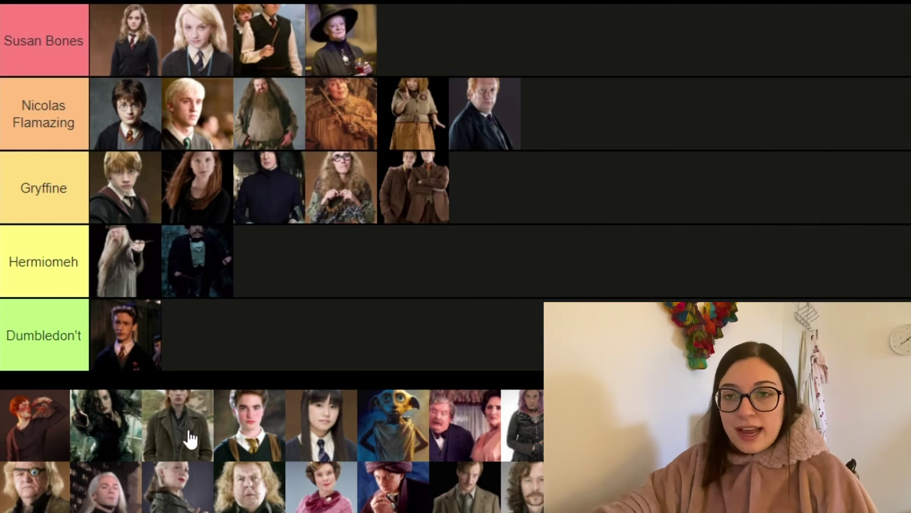
{"action": "left_click_drag", "start_coordinate": [190, 439], "coordinate": [299, 271]}
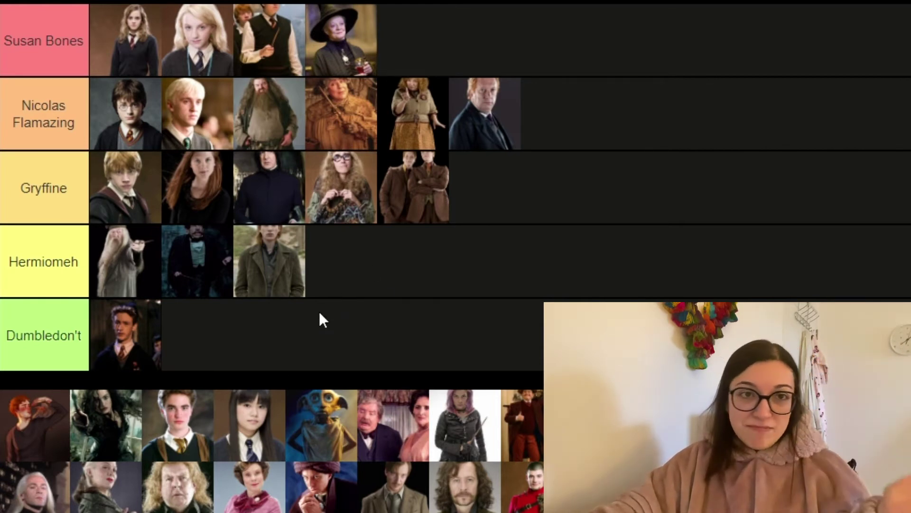
{"action": "left_click_drag", "start_coordinate": [42, 425], "coordinate": [367, 263]}
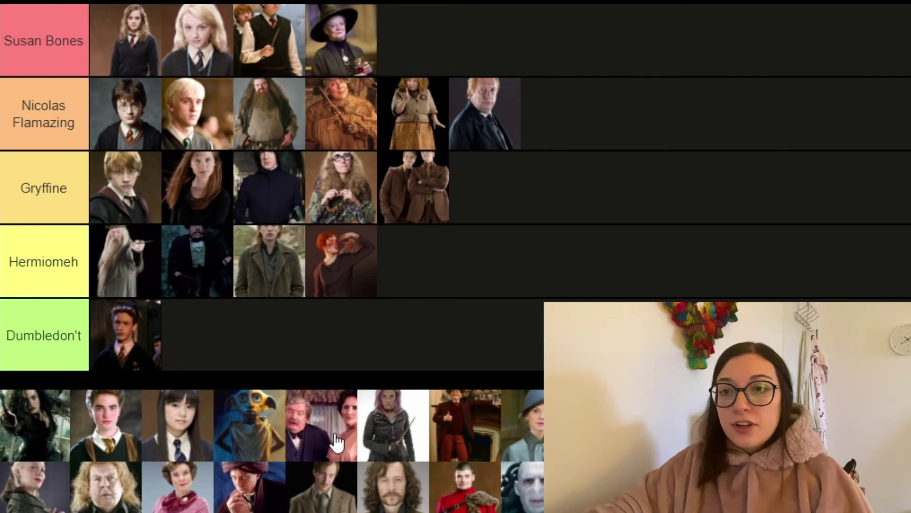
Place the Dursley couple in Dumbledon't, the figure beside the fireplace in Hermiomeh, Voldemort in Nicolas Flamazing and Umbridge in Susan Bones.
{"action": "left_click_drag", "start_coordinate": [336, 442], "coordinate": [344, 352]}
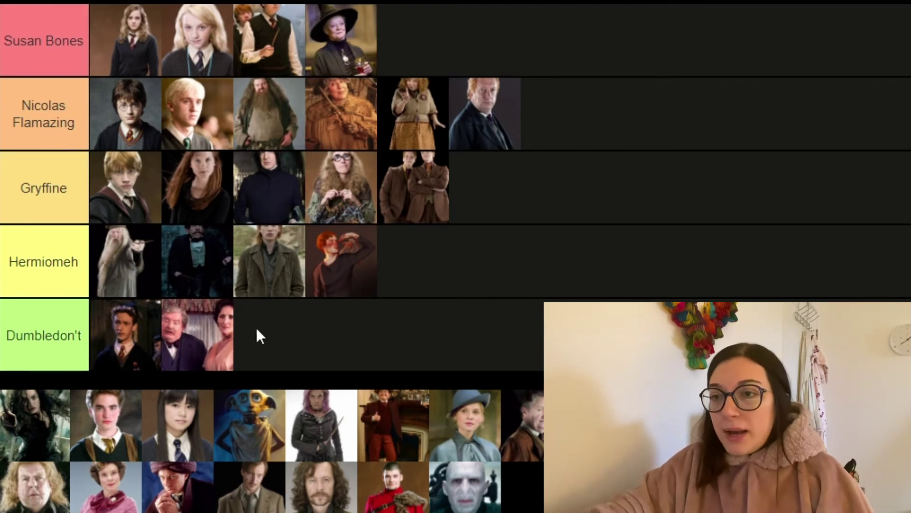
{"action": "left_click_drag", "start_coordinate": [395, 433], "coordinate": [432, 260]}
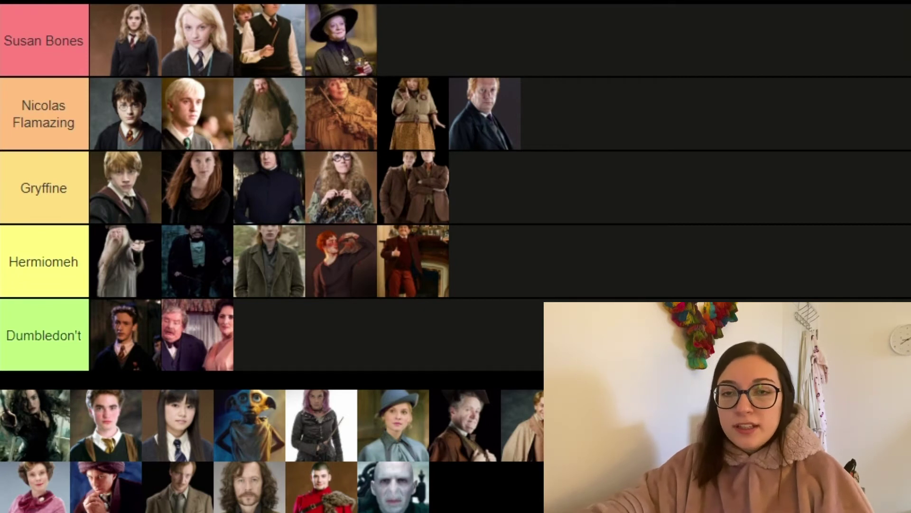
{"action": "left_click_drag", "start_coordinate": [394, 487], "coordinate": [560, 151]}
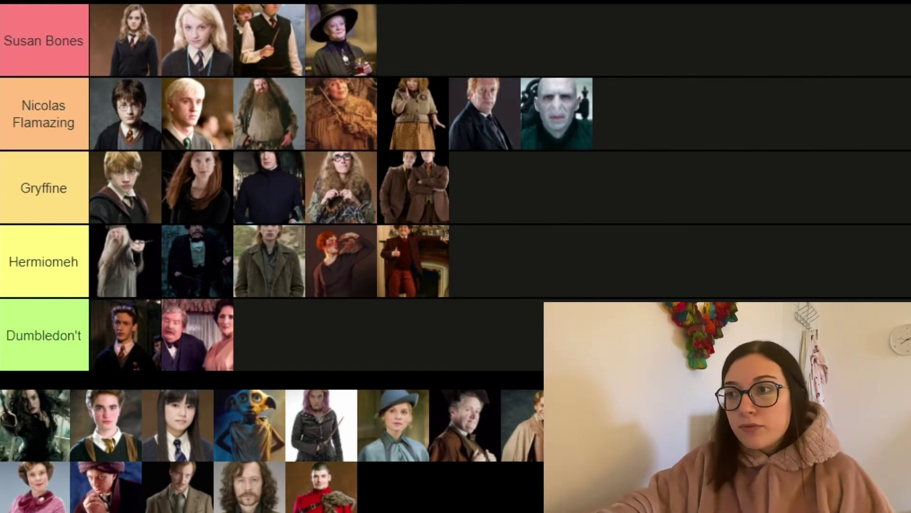
{"action": "left_click_drag", "start_coordinate": [36, 482], "coordinate": [451, 55]}
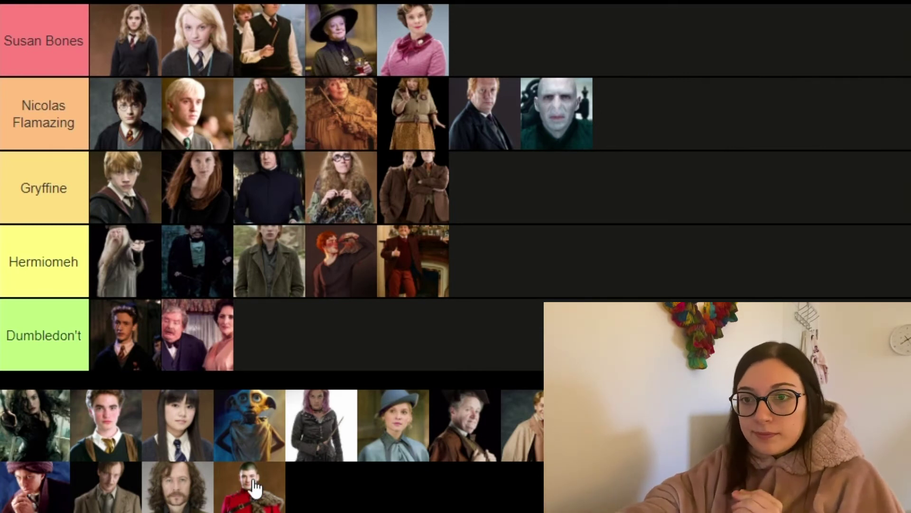
Place Krum, Quirrell and Tonks in the Hermiomeh tier and Pettigrew in the Dumbledon't tier.
{"action": "left_click_drag", "start_coordinate": [262, 497], "coordinate": [430, 266]}
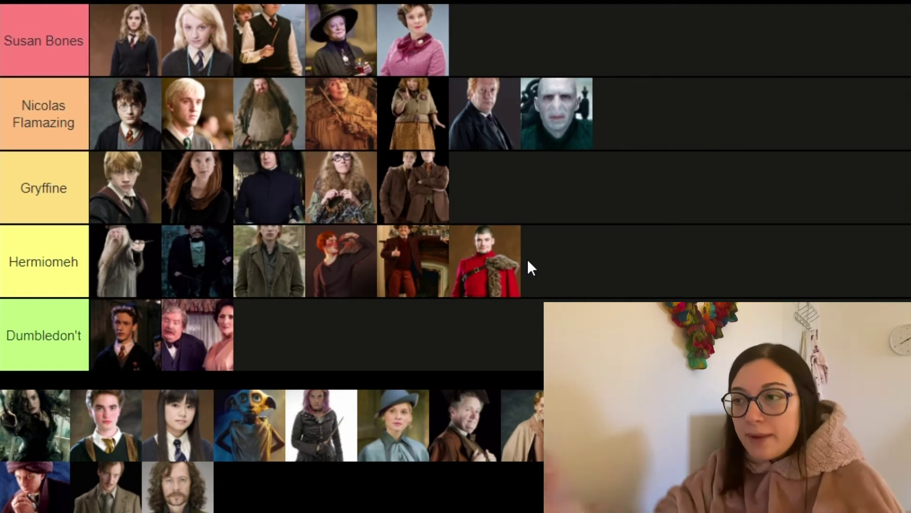
{"action": "left_click_drag", "start_coordinate": [569, 424], "coordinate": [326, 312]}
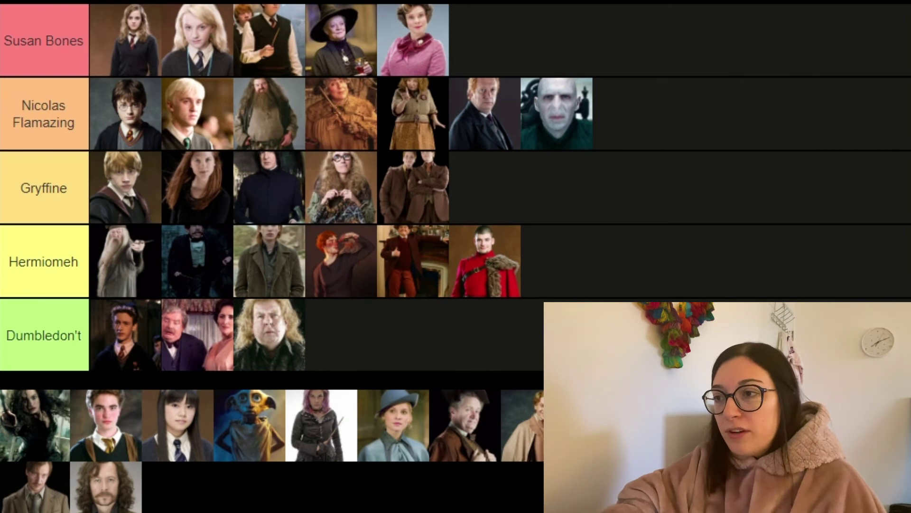
{"action": "left_click_drag", "start_coordinate": [609, 425], "coordinate": [731, 296]}
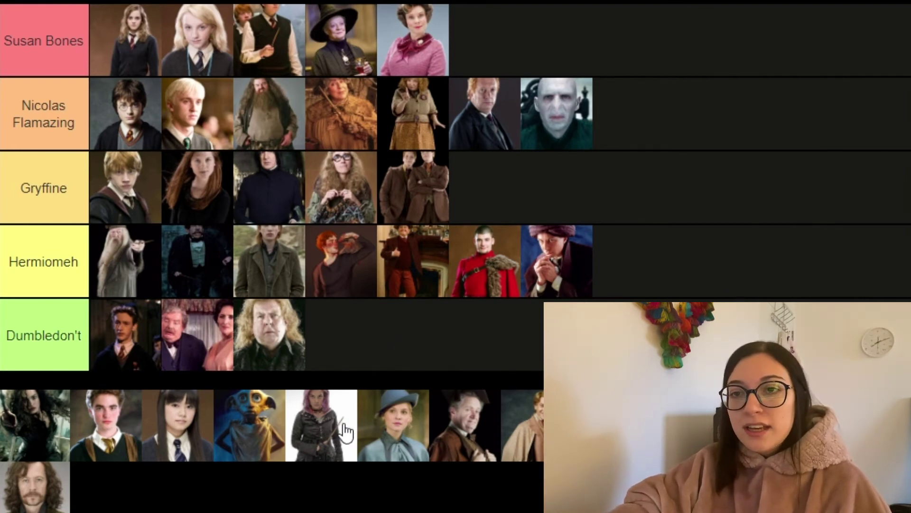
{"action": "left_click_drag", "start_coordinate": [345, 432], "coordinate": [649, 262]}
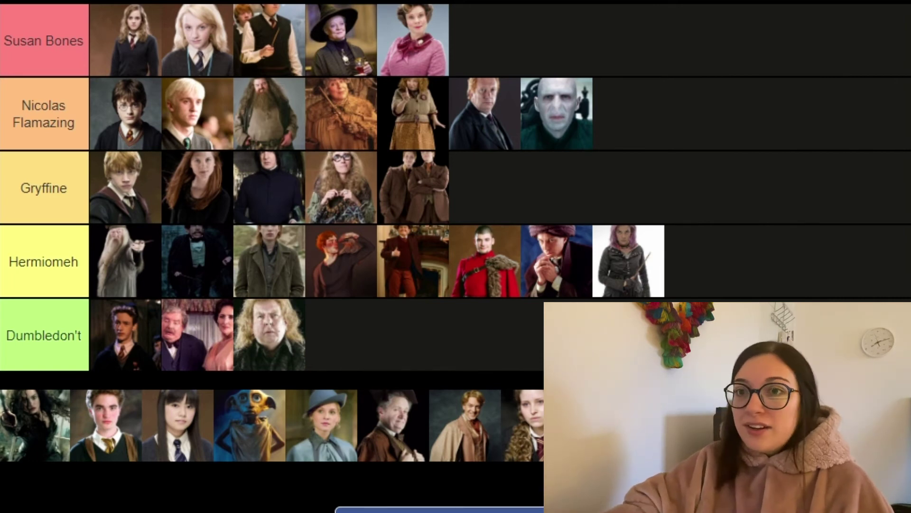
Add Dobby and Sirius to the end of the Susan Bones tier.
{"action": "left_click_drag", "start_coordinate": [250, 456], "coordinate": [500, 78]}
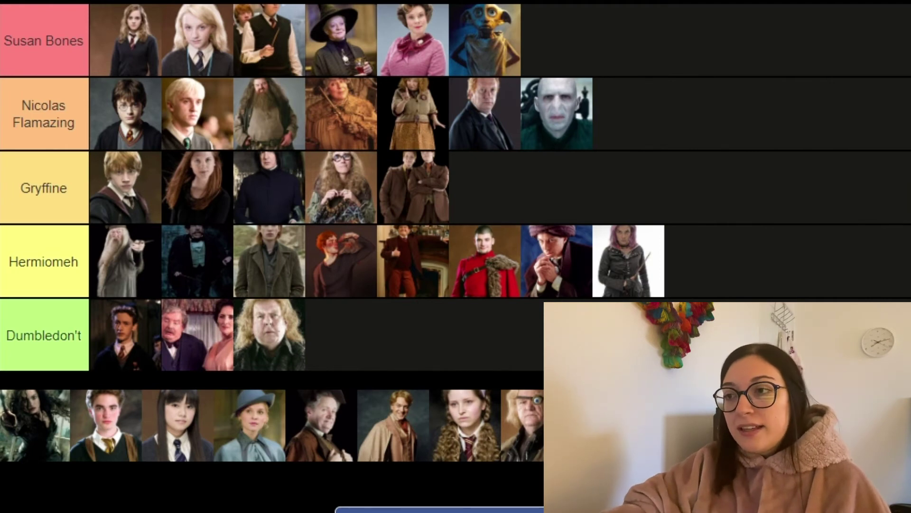
{"action": "left_click_drag", "start_coordinate": [797, 425], "coordinate": [644, 39]}
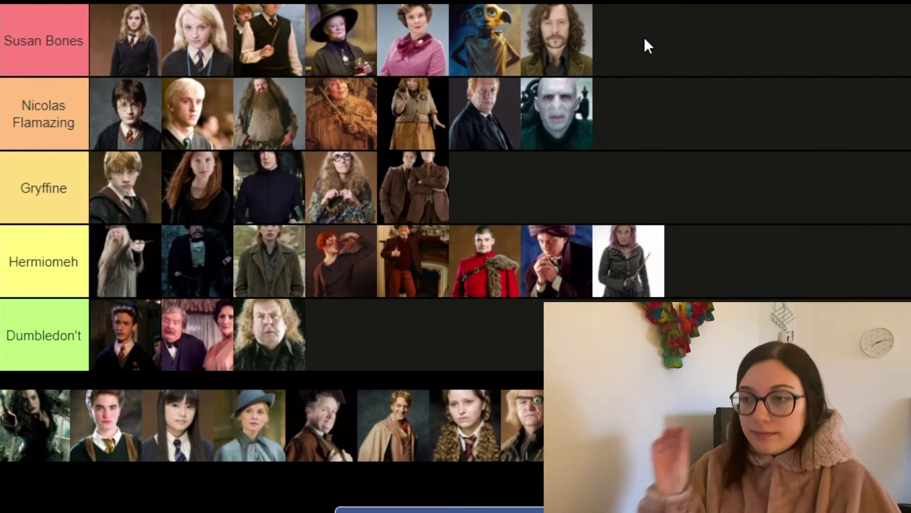
Rank Lupin in Susan Bones, Slughorn in Nicolas Flamazing, and Bellatrix, Cedric and Lavender in the Gryffine tier.
{"action": "left_click_drag", "start_coordinate": [716, 332], "coordinate": [663, 56]}
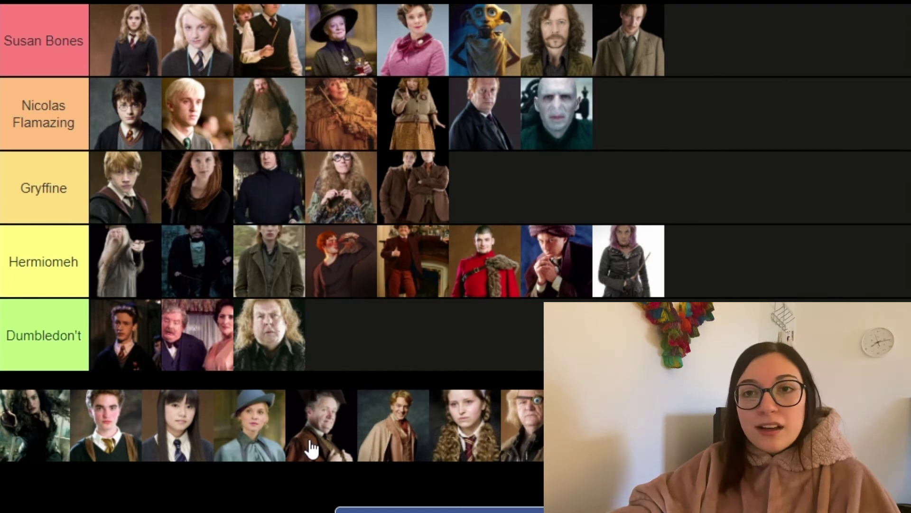
{"action": "left_click_drag", "start_coordinate": [311, 446], "coordinate": [636, 109]}
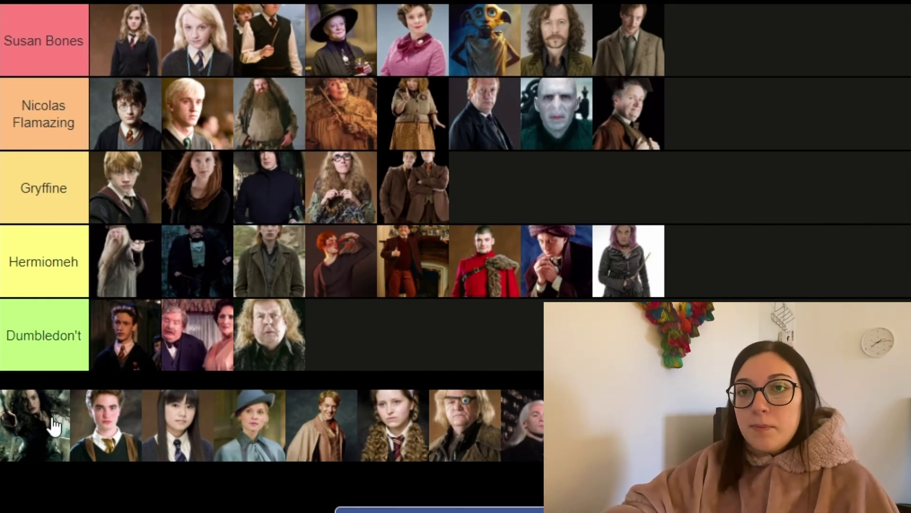
{"action": "left_click_drag", "start_coordinate": [54, 426], "coordinate": [537, 183]}
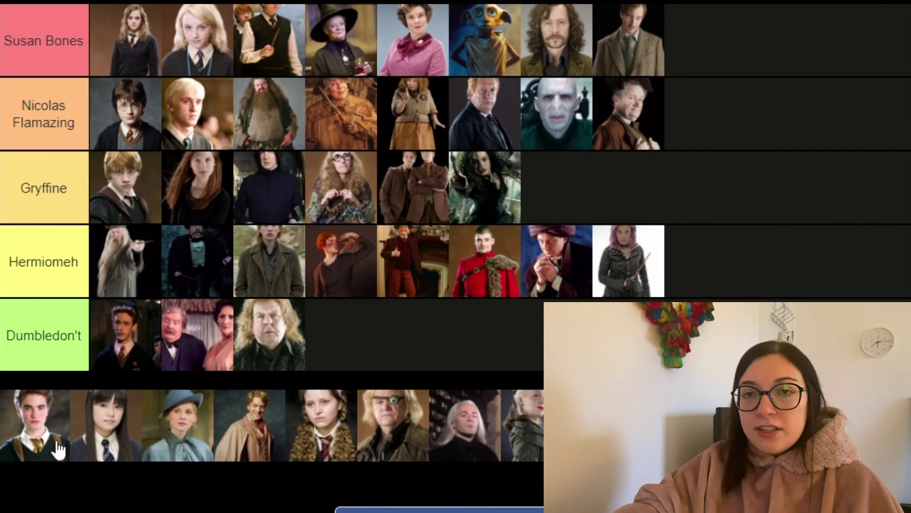
{"action": "left_click_drag", "start_coordinate": [57, 448], "coordinate": [578, 187]}
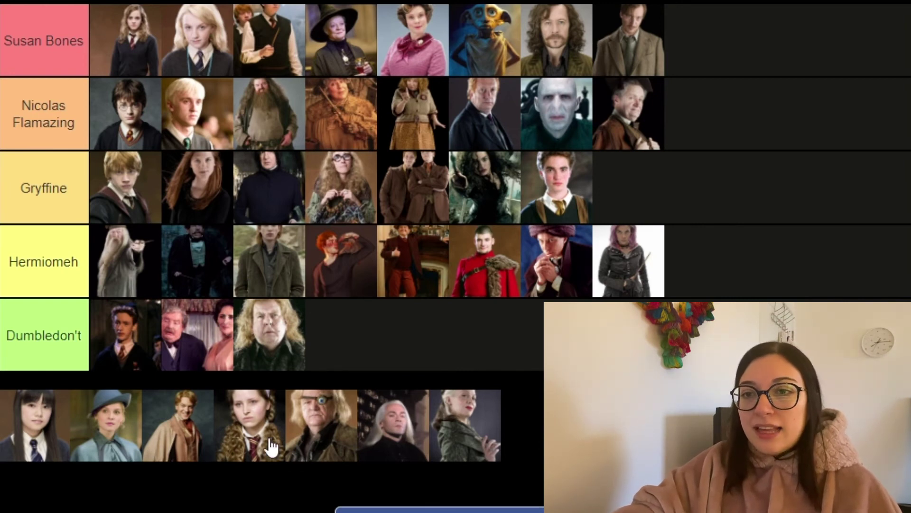
{"action": "left_click_drag", "start_coordinate": [263, 434], "coordinate": [667, 200]}
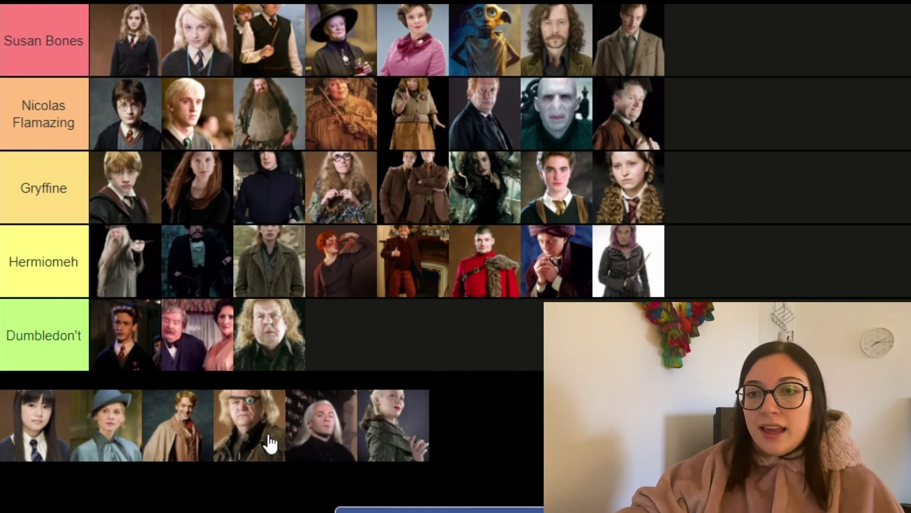
Place Moody in Nicolas Flamazing, Narcissa Malfoy in Hermiomeh, Lucius Malfoy in Gryffine and Cho Chang in Dumbledon't.
{"action": "left_click_drag", "start_coordinate": [265, 435], "coordinate": [769, 124]}
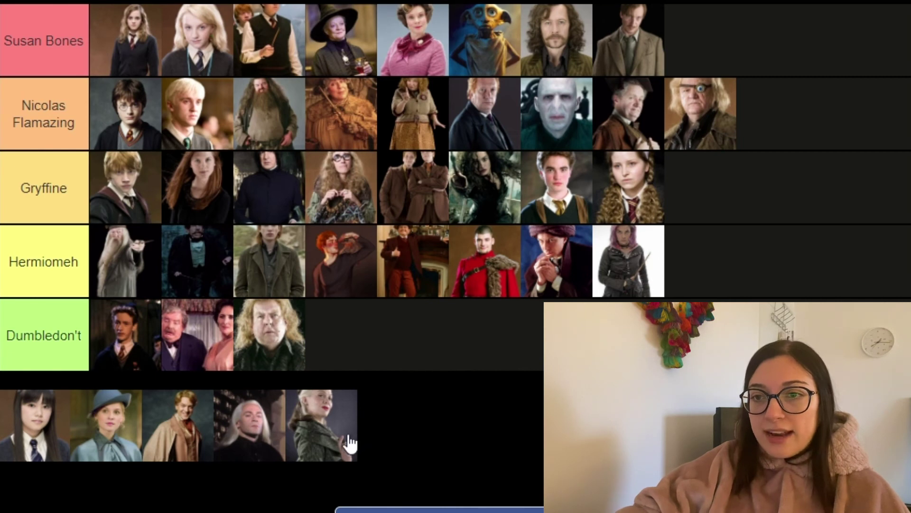
{"action": "left_click_drag", "start_coordinate": [332, 451], "coordinate": [729, 275]}
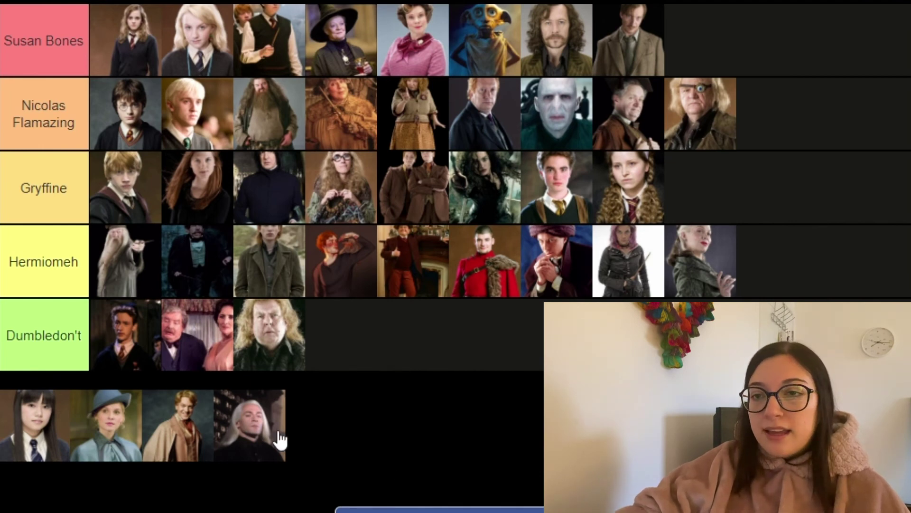
{"action": "left_click_drag", "start_coordinate": [280, 440], "coordinate": [765, 198]}
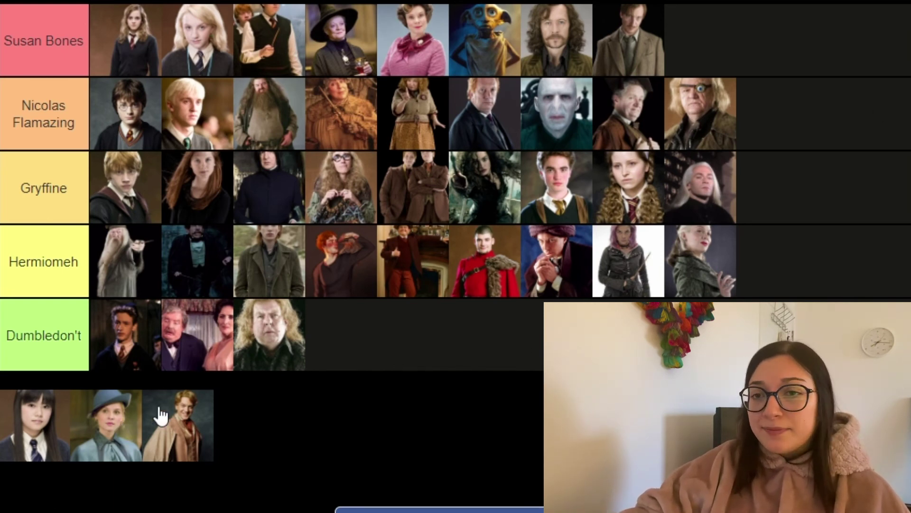
{"action": "left_click_drag", "start_coordinate": [34, 450], "coordinate": [351, 327]}
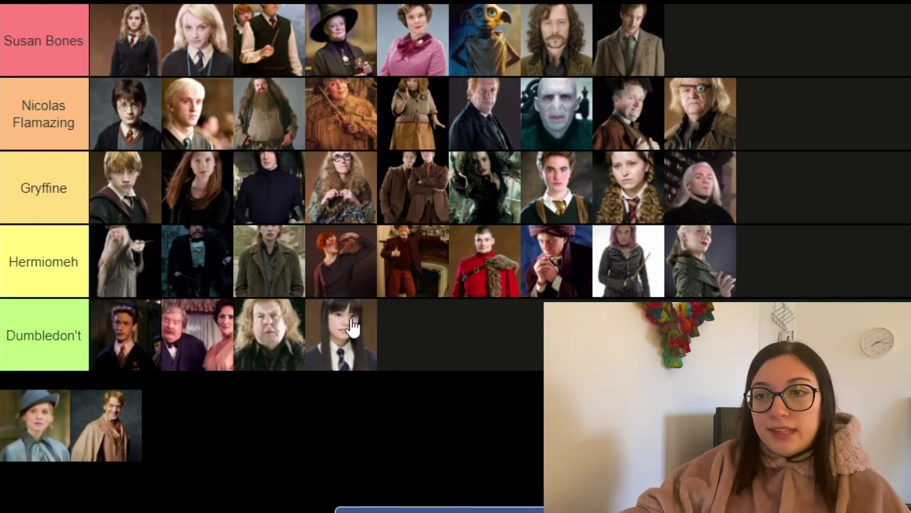